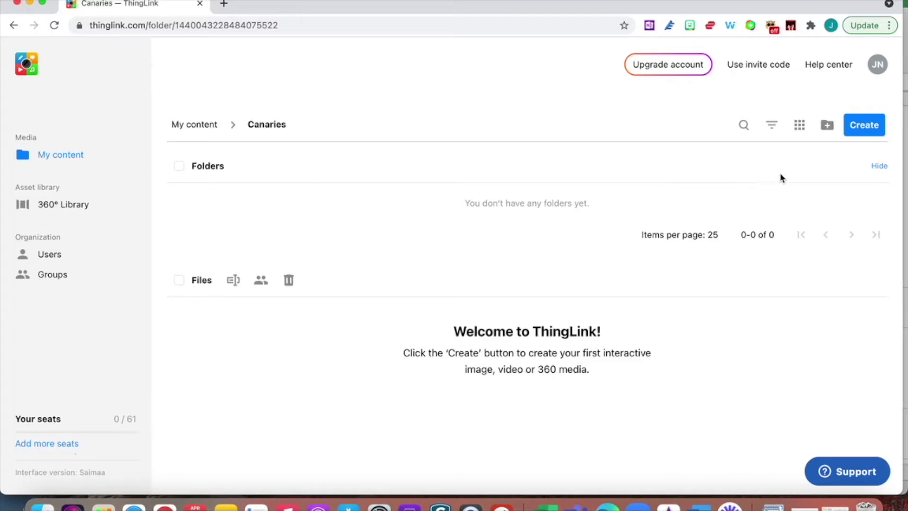
- Start a blank-canvas ThingLink item and begin a blank Canva design for its image
{"action": "left_click", "coordinate": [867, 127]}
{"action": "left_click", "coordinate": [181, 179]}
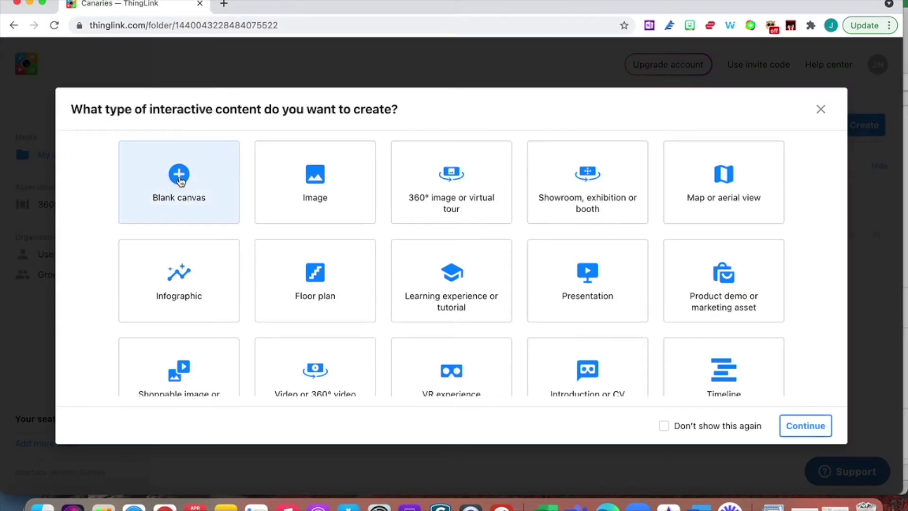
{"action": "left_click", "coordinate": [810, 428]}
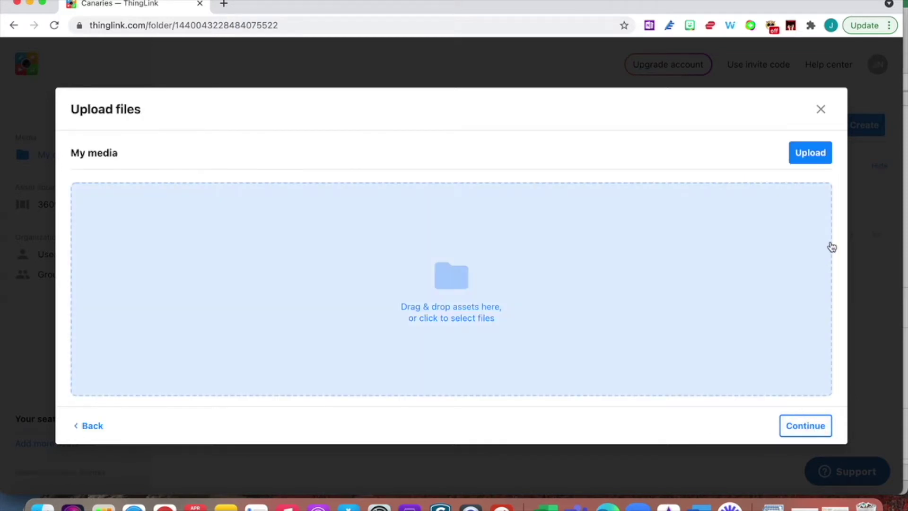
{"action": "left_click", "coordinate": [814, 152]}
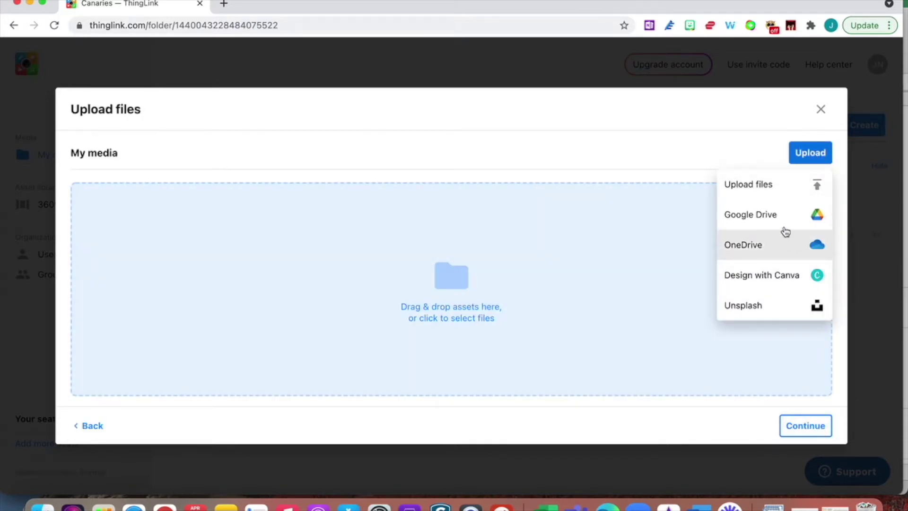
{"action": "left_click", "coordinate": [776, 282]}
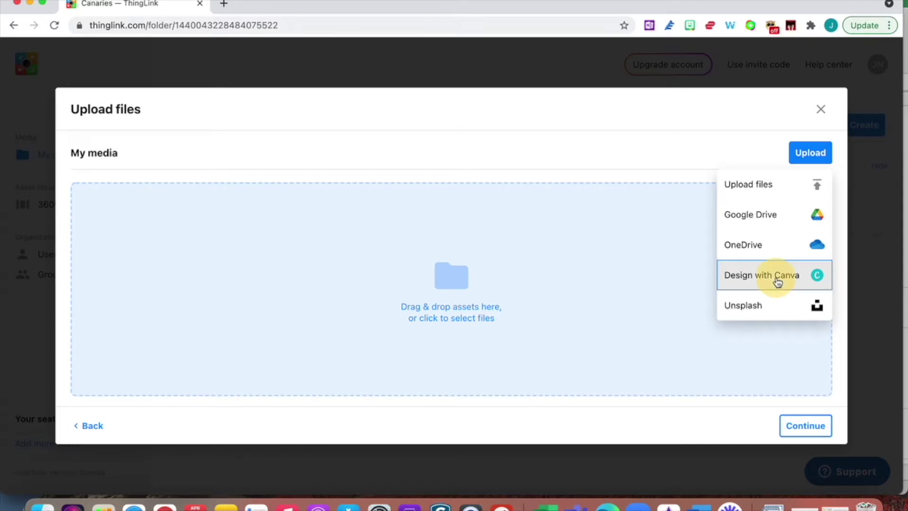
{"action": "left_click", "coordinate": [118, 225]}
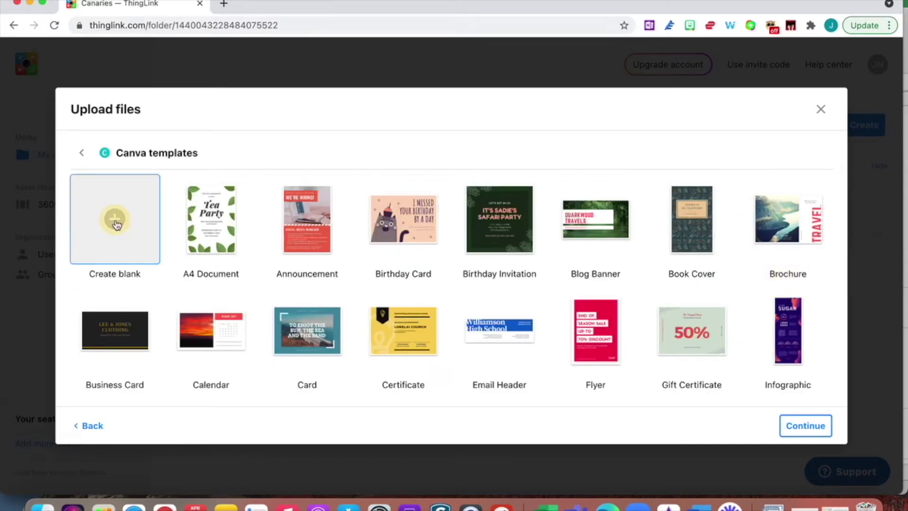
- Create a 1920×1080 Canva design and add the Canary Islands tile map photo, lowered slightly
{"action": "left_click", "coordinate": [555, 235]}
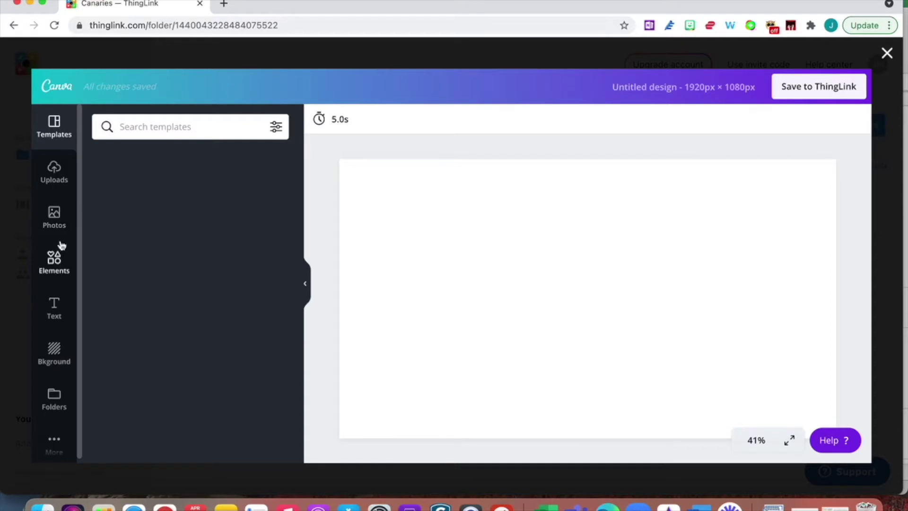
{"action": "left_click", "coordinate": [57, 224]}
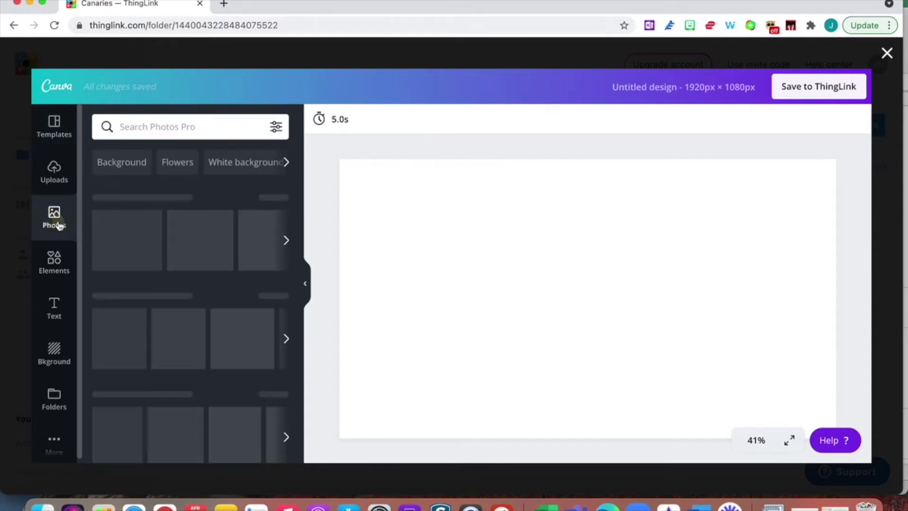
{"action": "left_click", "coordinate": [131, 244]}
{"action": "left_click_drag", "start_coordinate": [614, 292], "coordinate": [618, 320]}
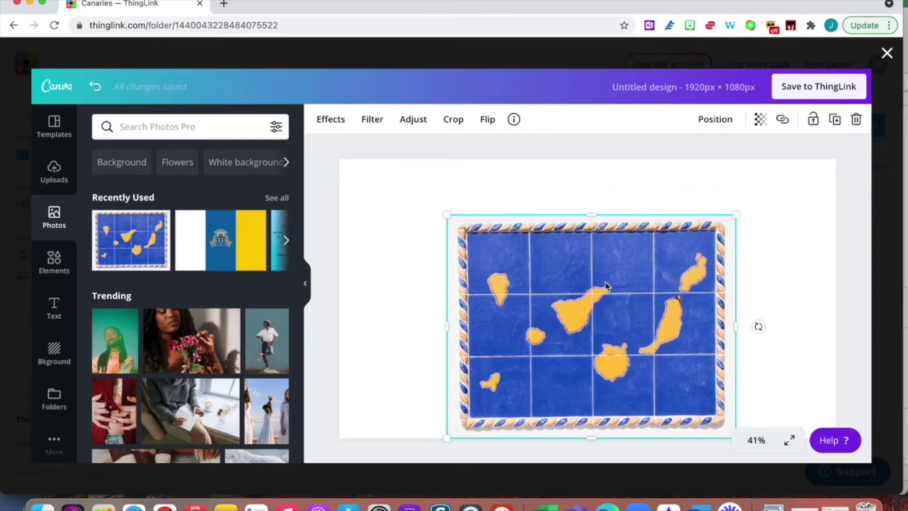
- Add a bold 'The Canaries' title above the map
{"action": "key", "text": "t"}
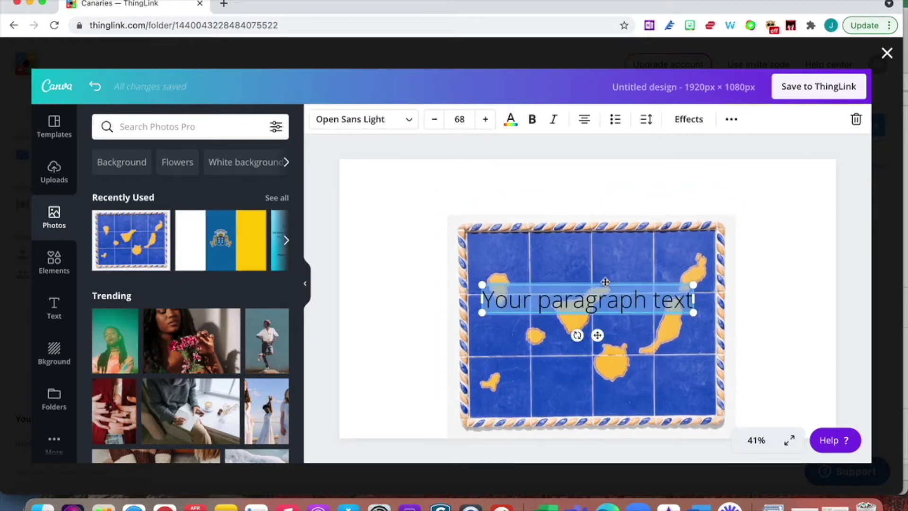
{"action": "type", "text": "The"}
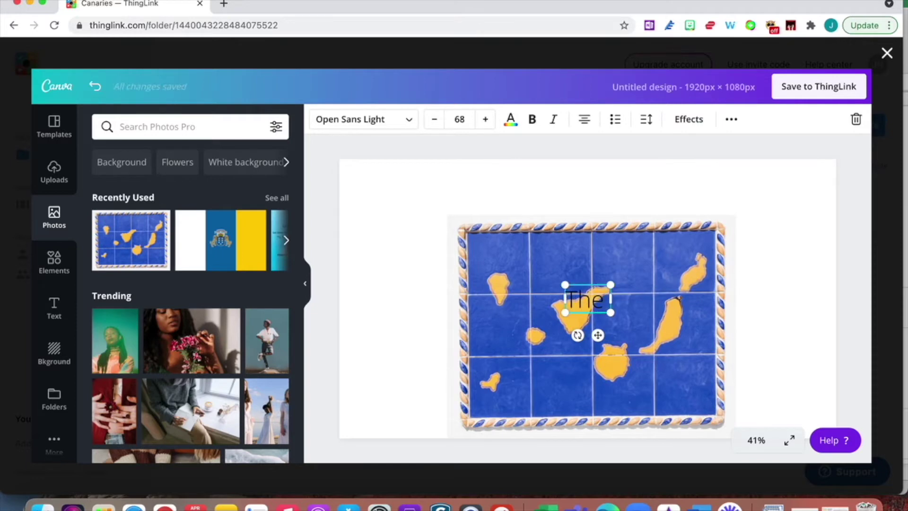
{"action": "type", "text": " Canaries"}
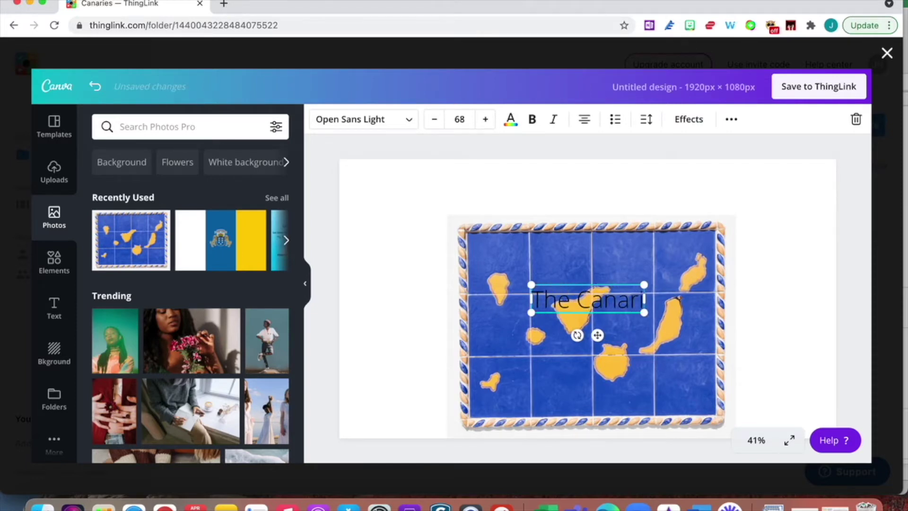
{"action": "left_click_drag", "start_coordinate": [598, 336], "coordinate": [589, 217]}
{"action": "double_click", "coordinate": [590, 187]}
{"action": "key", "text": "super+b"}
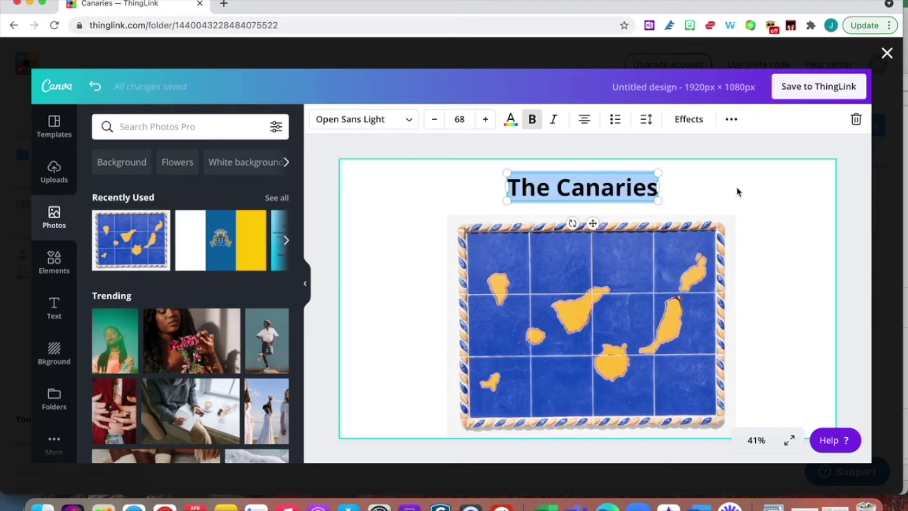
{"action": "left_click", "coordinate": [756, 208]}
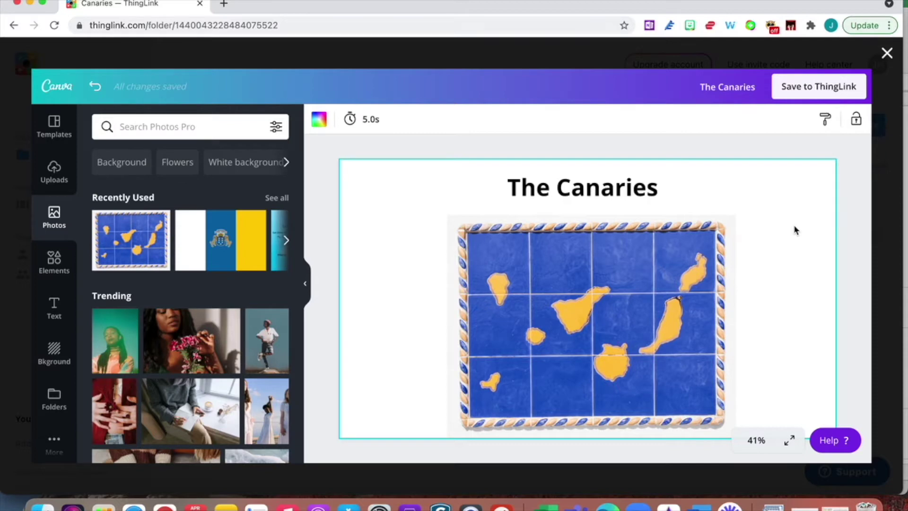
- Add a small red pushpin element to mark the islands and save the design to ThingLink
{"action": "left_click", "coordinate": [53, 260]}
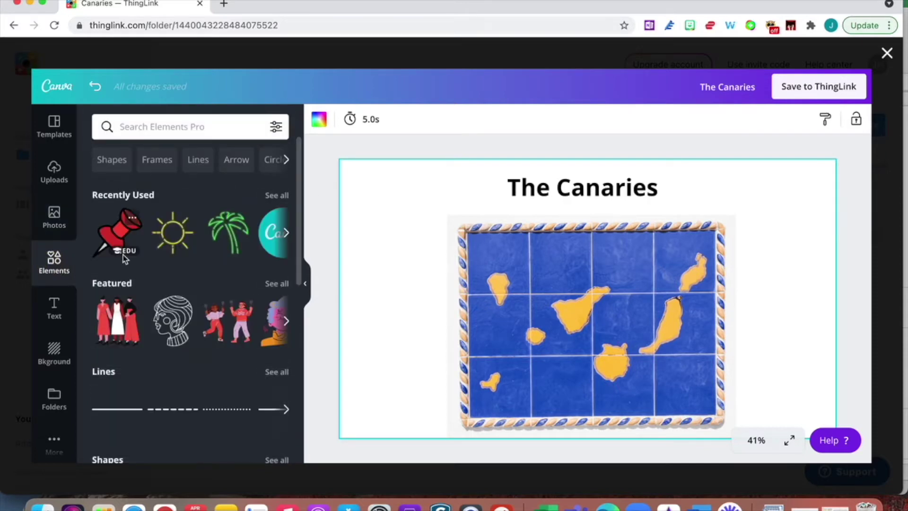
{"action": "left_click", "coordinate": [118, 234]}
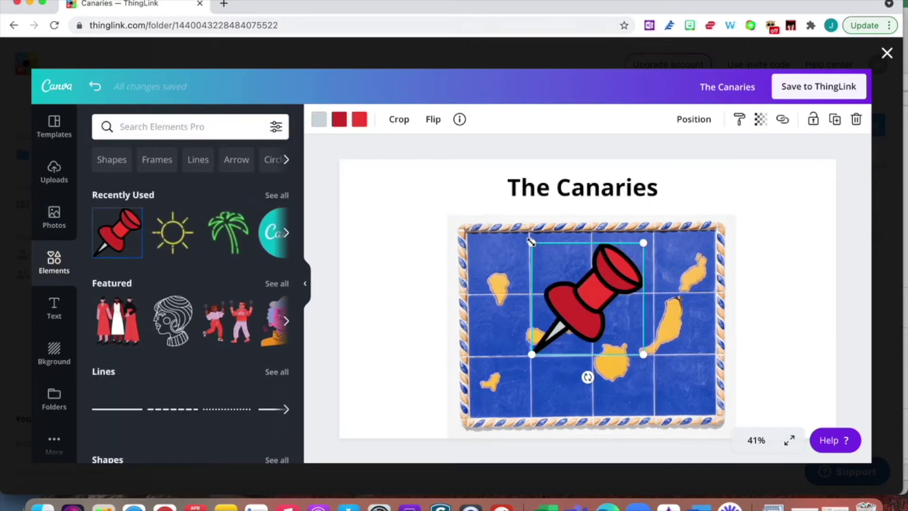
{"action": "left_click_drag", "start_coordinate": [558, 273], "coordinate": [502, 376]}
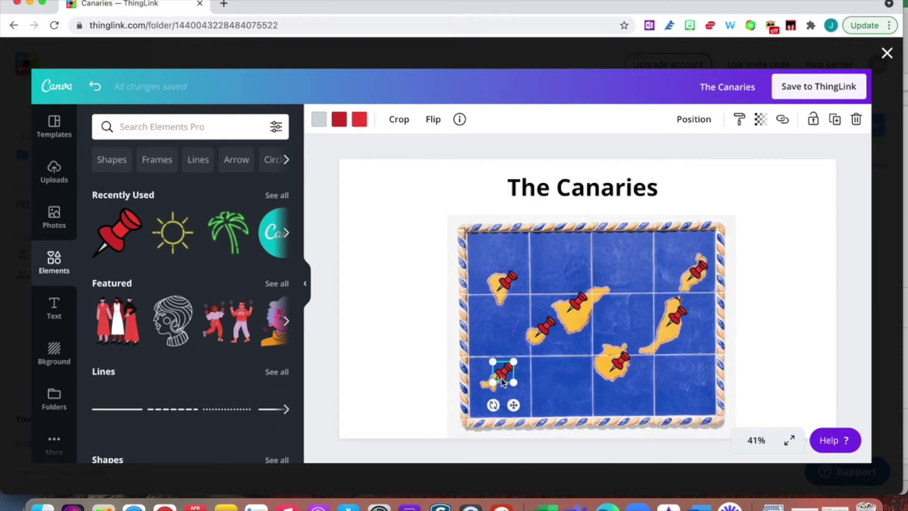
{"action": "left_click", "coordinate": [822, 91]}
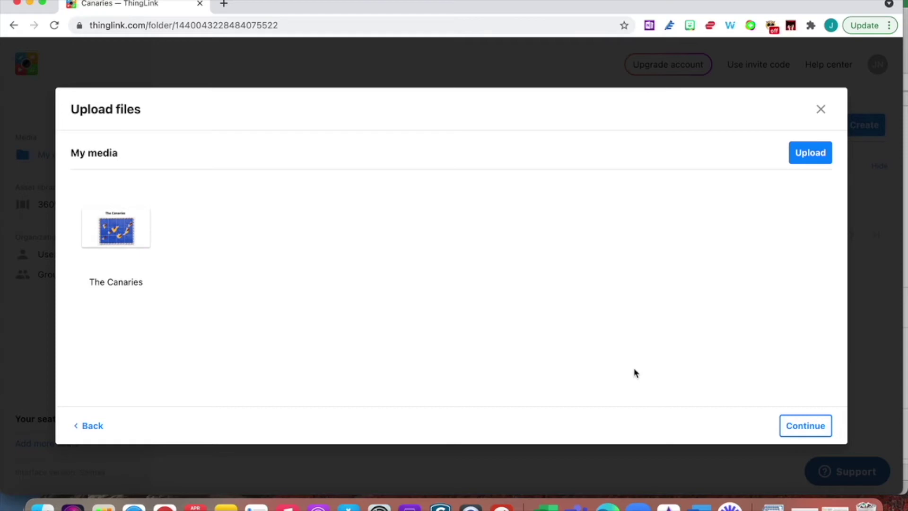
- Use The Canaries image as the canvas, open it in the editor and begin a new tag
{"action": "left_click", "coordinate": [818, 428]}
{"action": "left_click", "coordinate": [251, 376]}
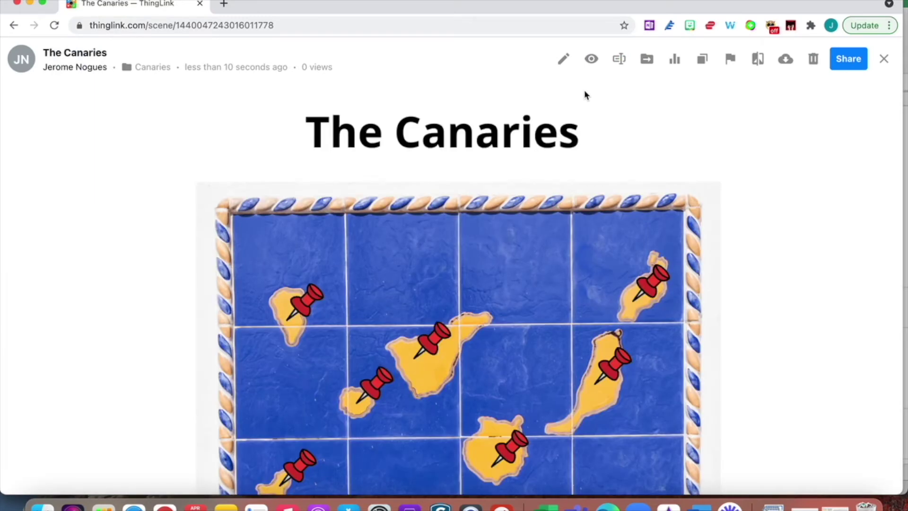
{"action": "left_click", "coordinate": [563, 59]}
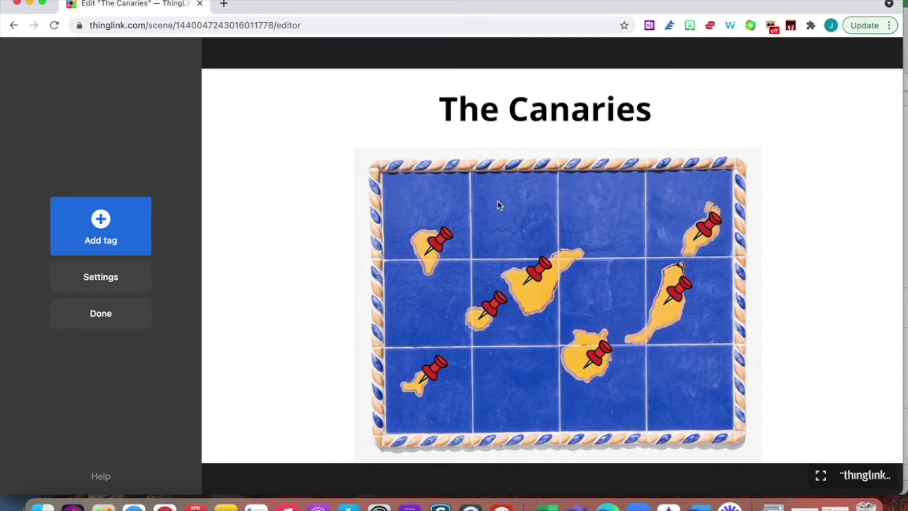
{"action": "left_click", "coordinate": [101, 221]}
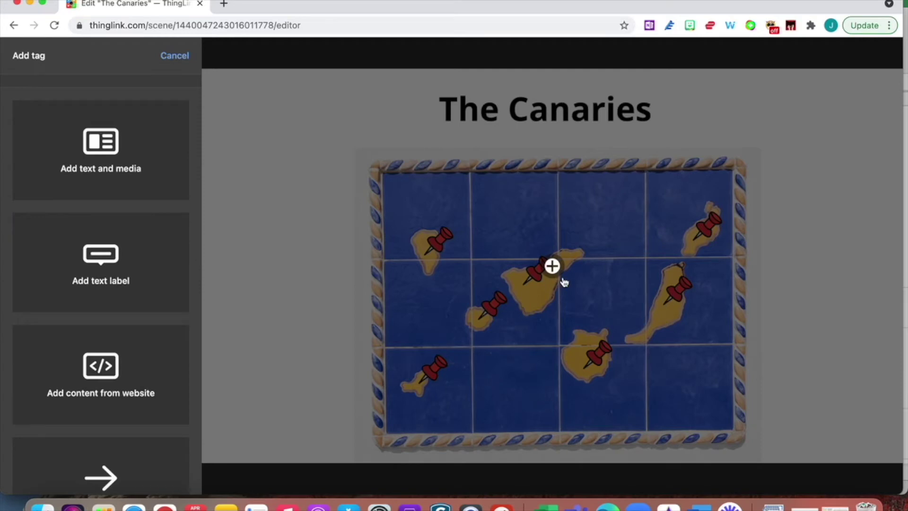
- Place a tag on Gran Canaria with the label 'Gran Canaria' and the hand icon
{"action": "left_click", "coordinate": [577, 360]}
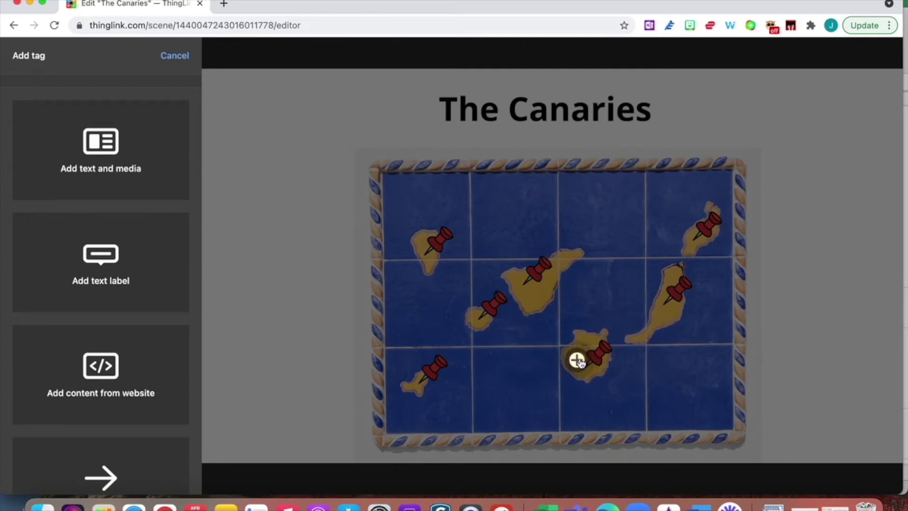
{"action": "left_click", "coordinate": [113, 271]}
{"action": "left_click", "coordinate": [87, 162]}
{"action": "type", "text": "Gran C"}
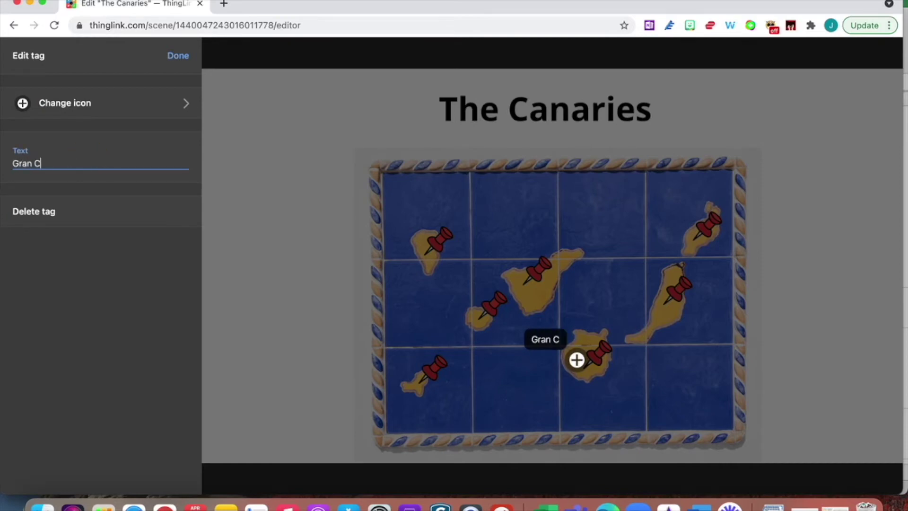
{"action": "type", "text": "anaria"}
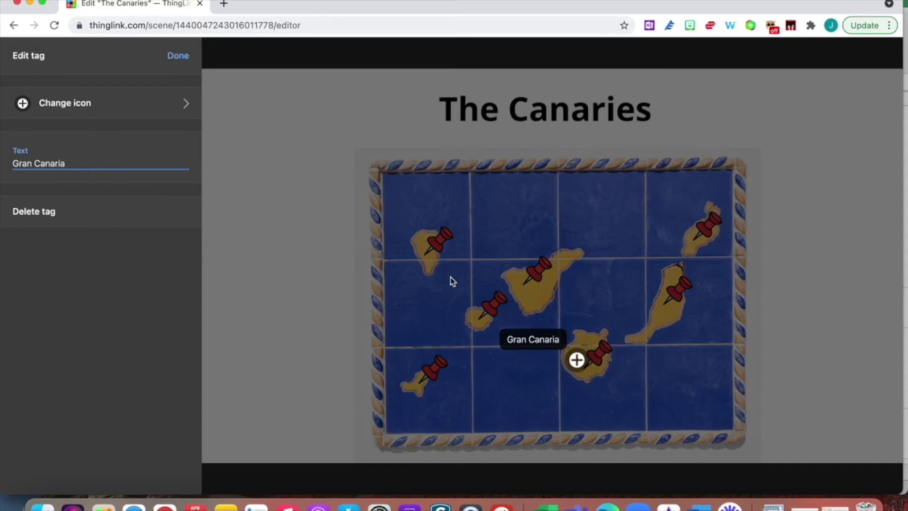
{"action": "left_click", "coordinate": [90, 103]}
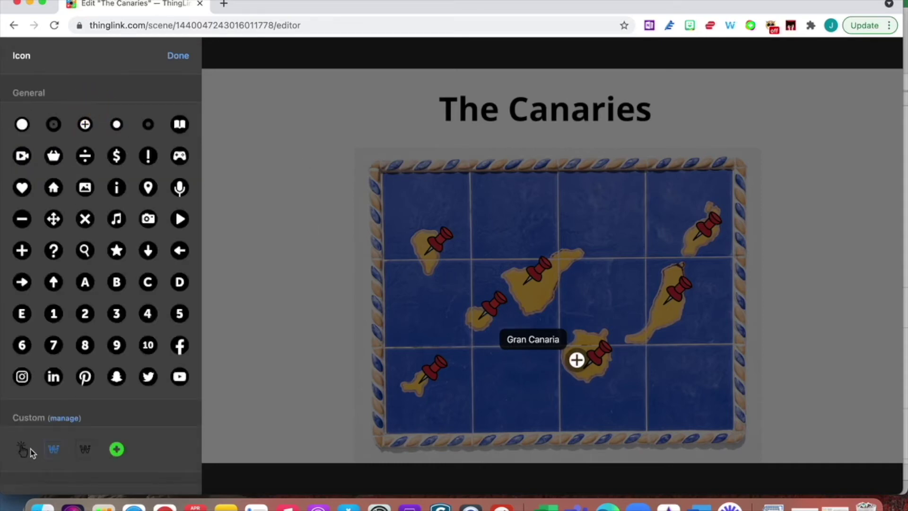
{"action": "left_click", "coordinate": [23, 450]}
- Move the Gran Canaria hand tag slightly down-right and open the video tag for editing
{"action": "left_click", "coordinate": [582, 374]}
{"action": "left_click_drag", "start_coordinate": [582, 373], "coordinate": [595, 394]}
{"action": "left_click", "coordinate": [596, 394]}
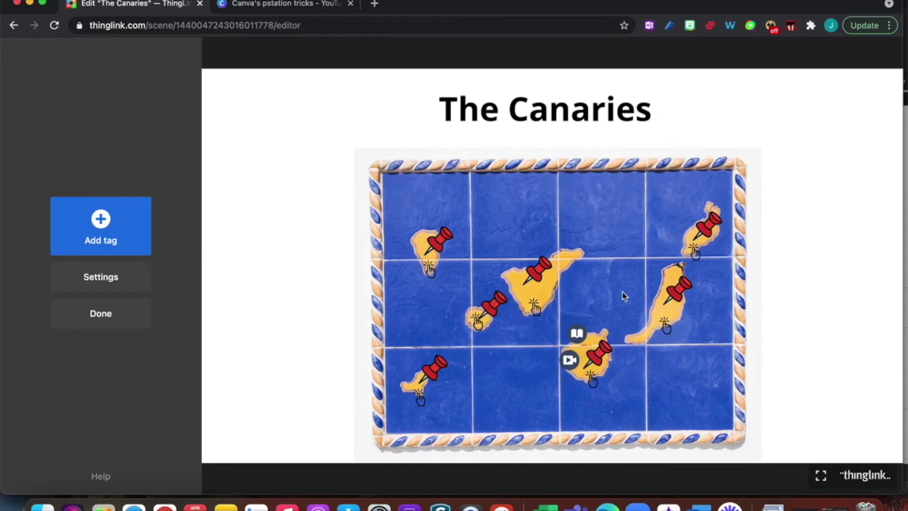
{"action": "left_click", "coordinate": [569, 368]}
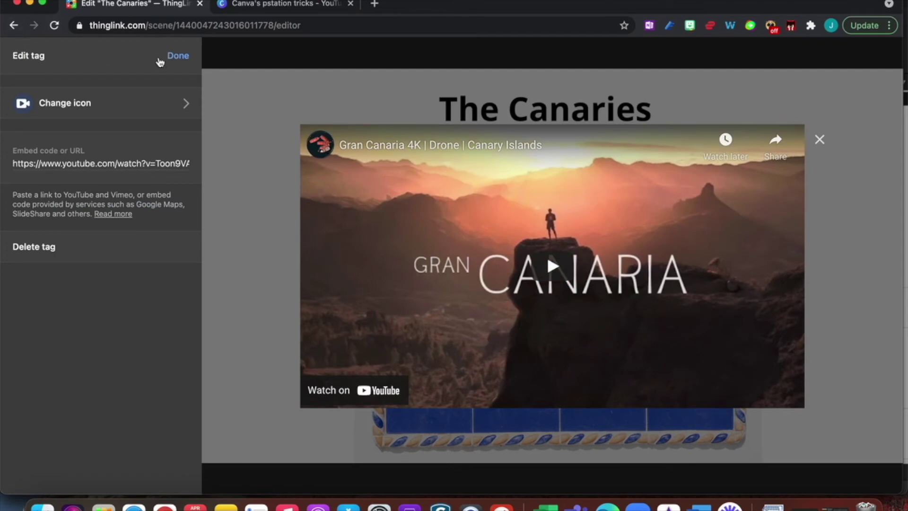
- Close the video tag, preview the Wikipedia page on Gran Canaria's book tag, then dismiss it
{"action": "left_click", "coordinate": [177, 56]}
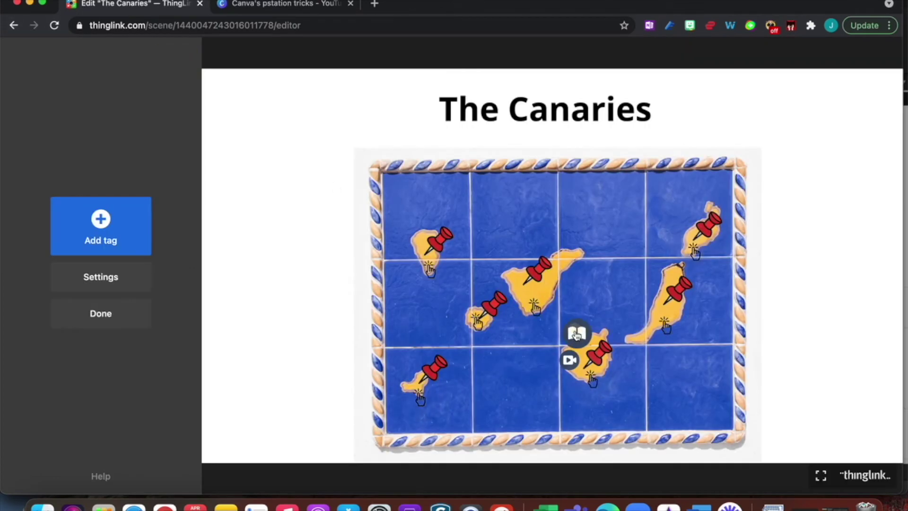
{"action": "left_click", "coordinate": [576, 333]}
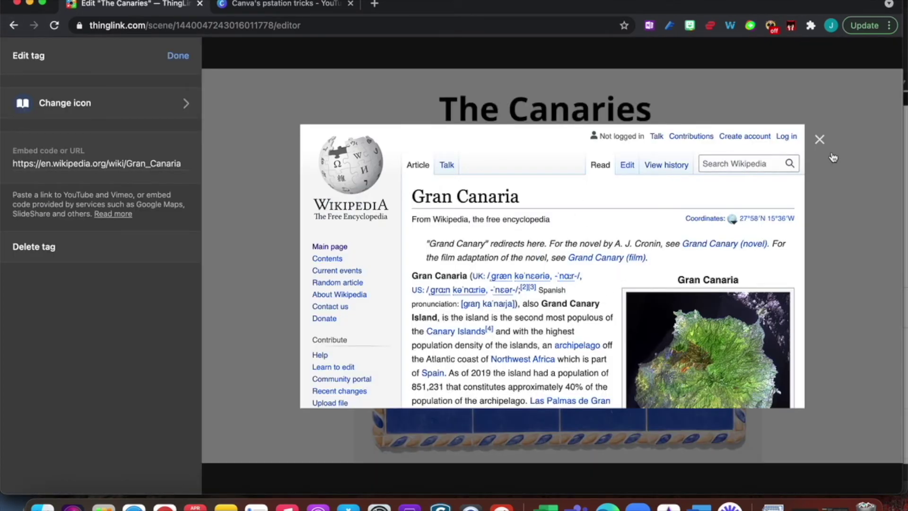
{"action": "left_click", "coordinate": [819, 139]}
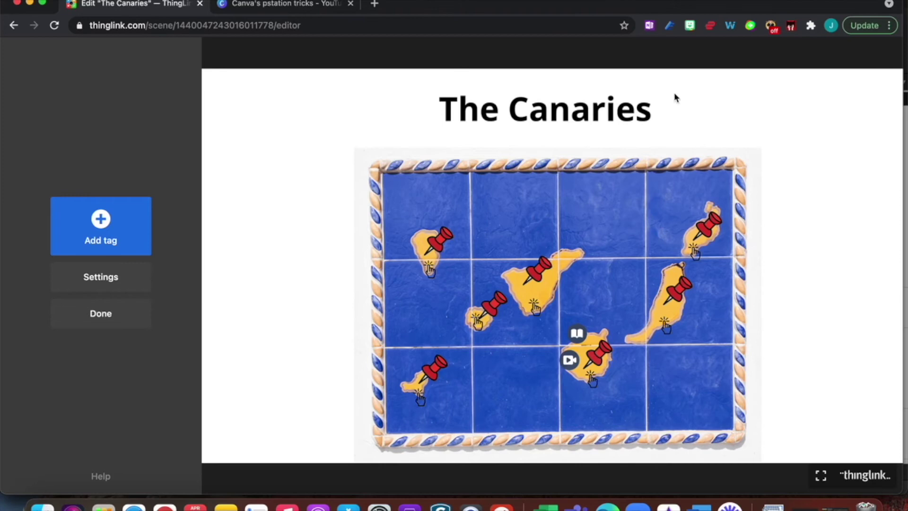
- Review the tagged scene and exit the tag editor with Done
{"action": "scroll", "coordinate": [381, 331], "scroll_direction": "down", "scroll_amount": 1}
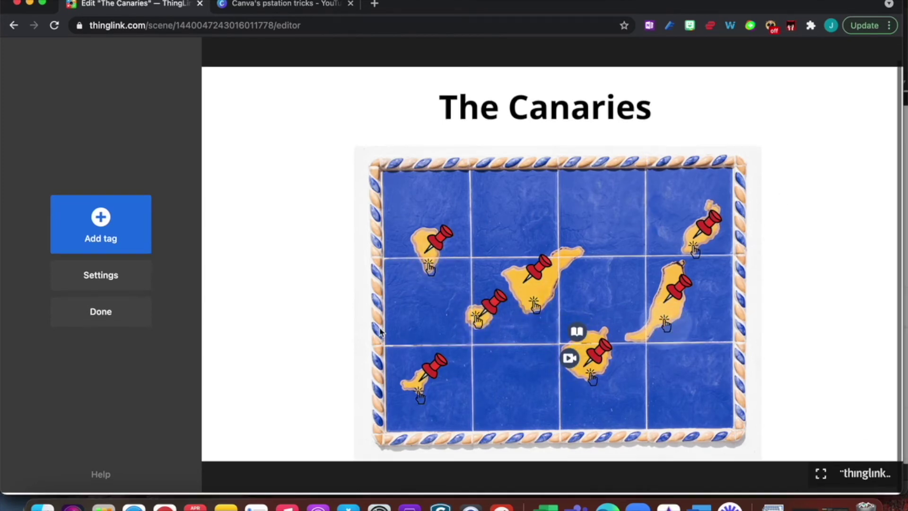
{"action": "scroll", "coordinate": [369, 321], "scroll_direction": "up", "scroll_amount": 1}
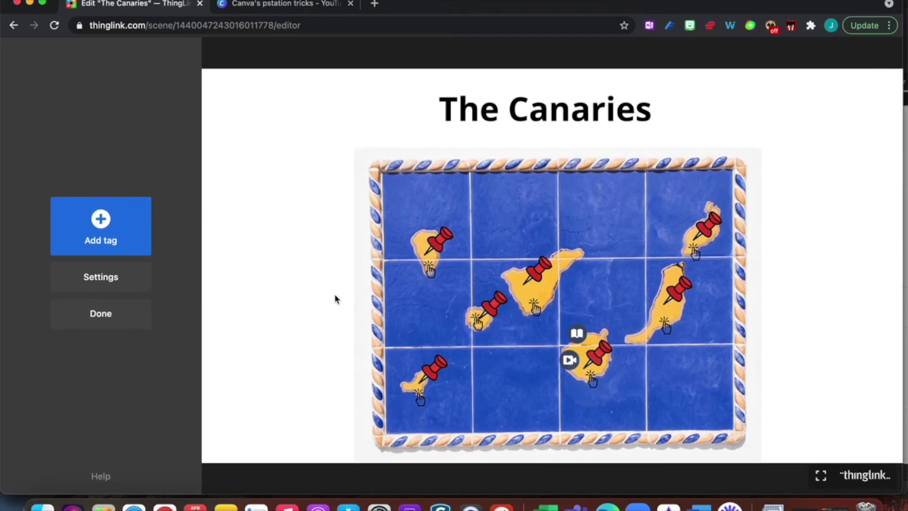
{"action": "scroll", "coordinate": [334, 299], "scroll_direction": "up", "scroll_amount": 1}
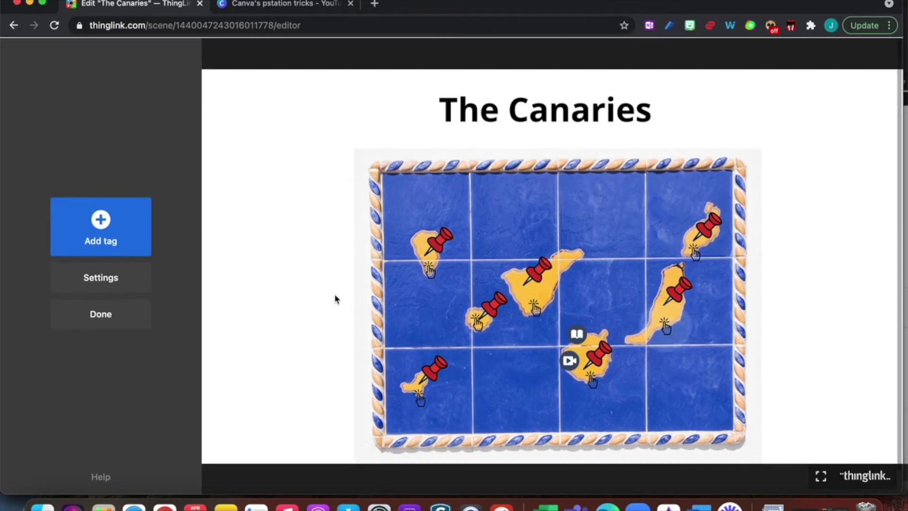
{"action": "scroll", "coordinate": [785, 365], "scroll_direction": "down", "scroll_amount": 1}
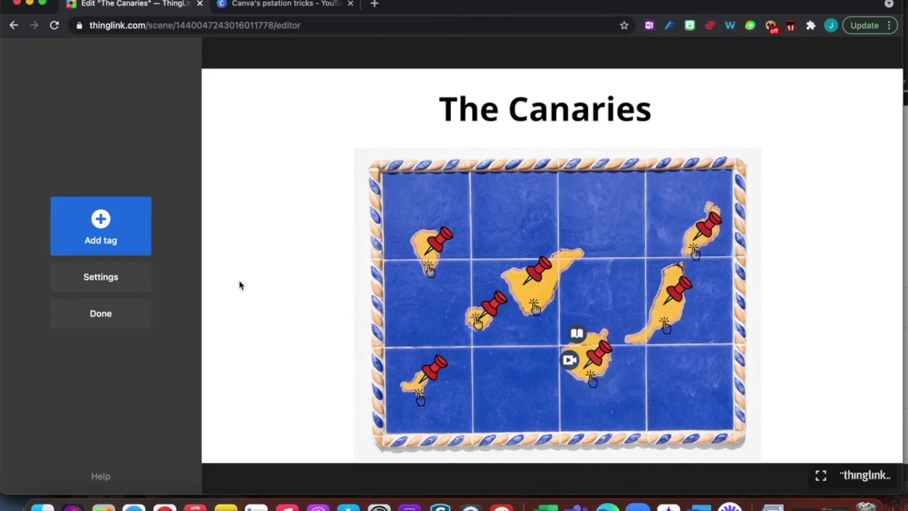
{"action": "left_click", "coordinate": [115, 318]}
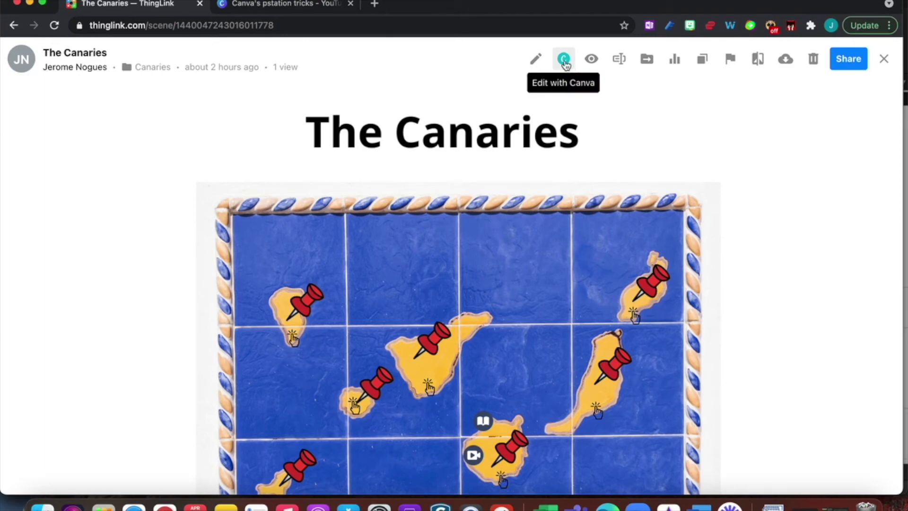
- Reopen the design in Canva and replace the title 'The Canaries' with 'Las Canarias'
{"action": "left_click", "coordinate": [564, 61]}
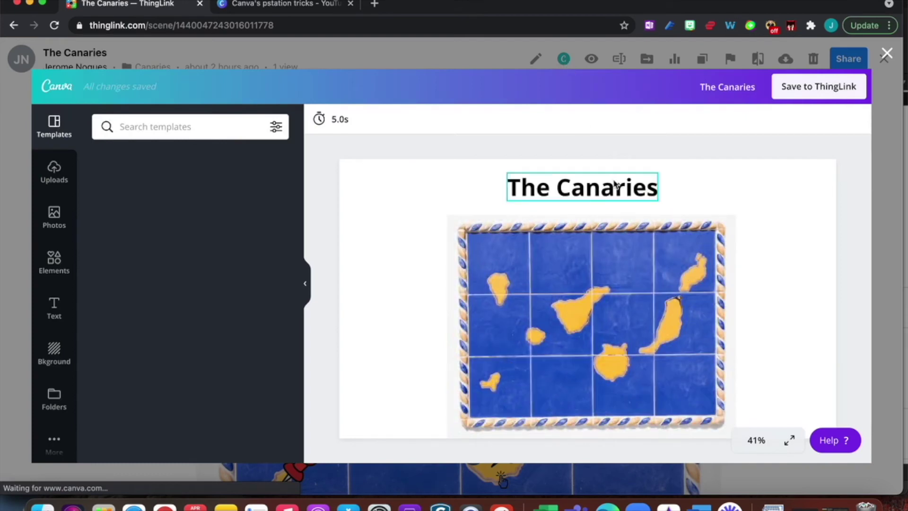
{"action": "left_click", "coordinate": [633, 190]}
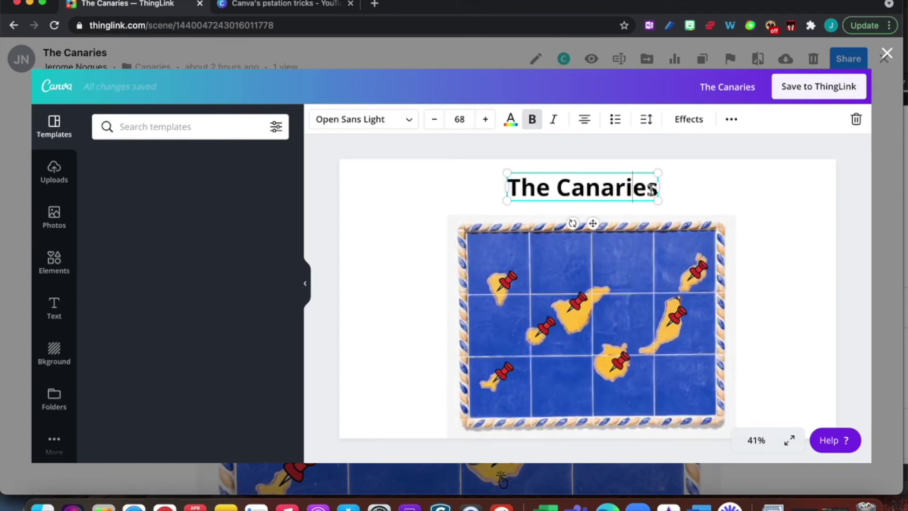
{"action": "left_click_drag", "start_coordinate": [648, 189], "coordinate": [512, 187]}
{"action": "type", "text": "Las"}
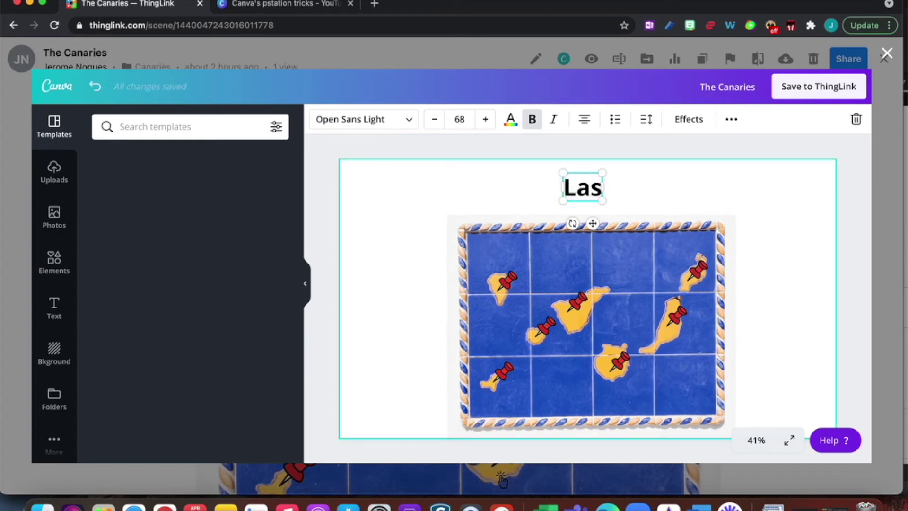
{"action": "type", "text": " Canarias"}
{"action": "left_click", "coordinate": [788, 255]}
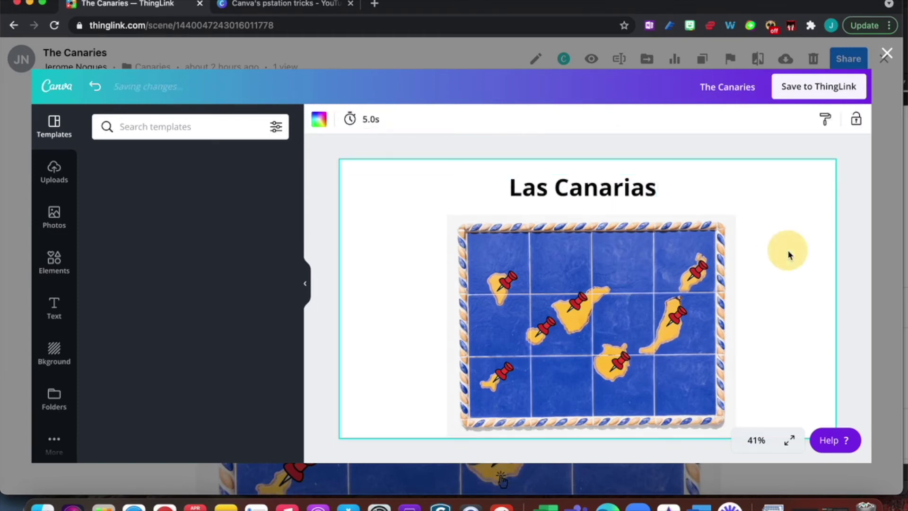
- Add the Canary Islands flag photo from Recently Used photos to the page
{"action": "left_click", "coordinate": [214, 126]}
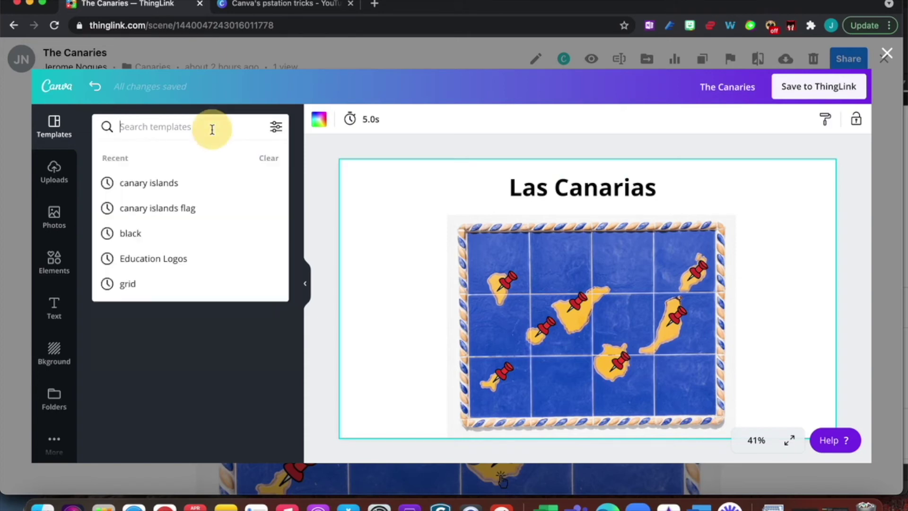
{"action": "left_click", "coordinate": [169, 208]}
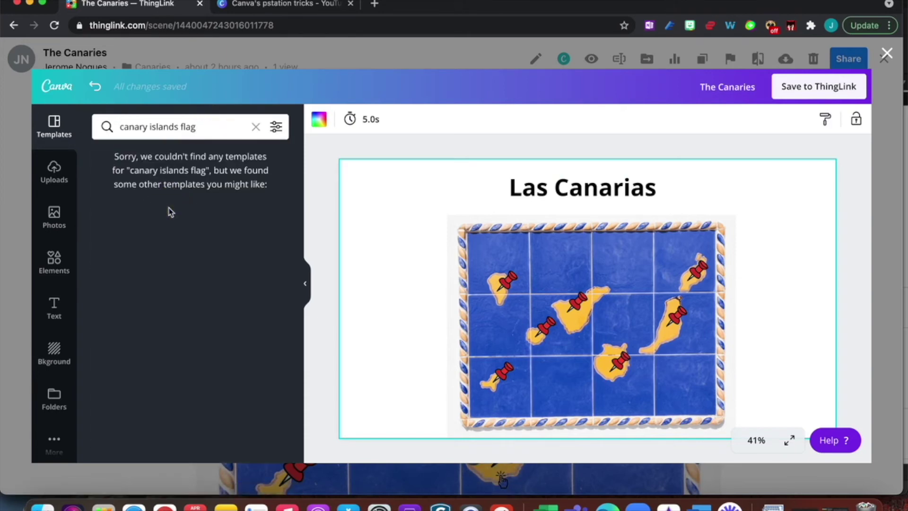
{"action": "left_click", "coordinate": [54, 260]}
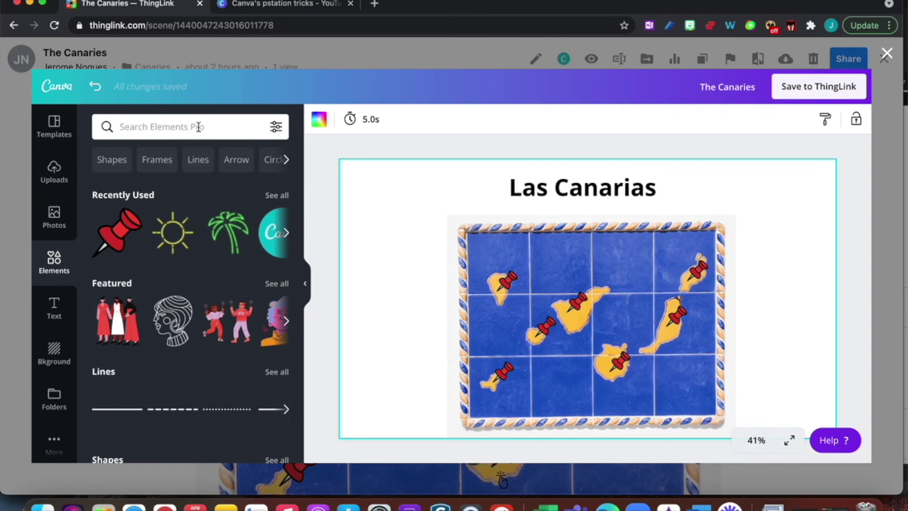
{"action": "left_click", "coordinate": [54, 216]}
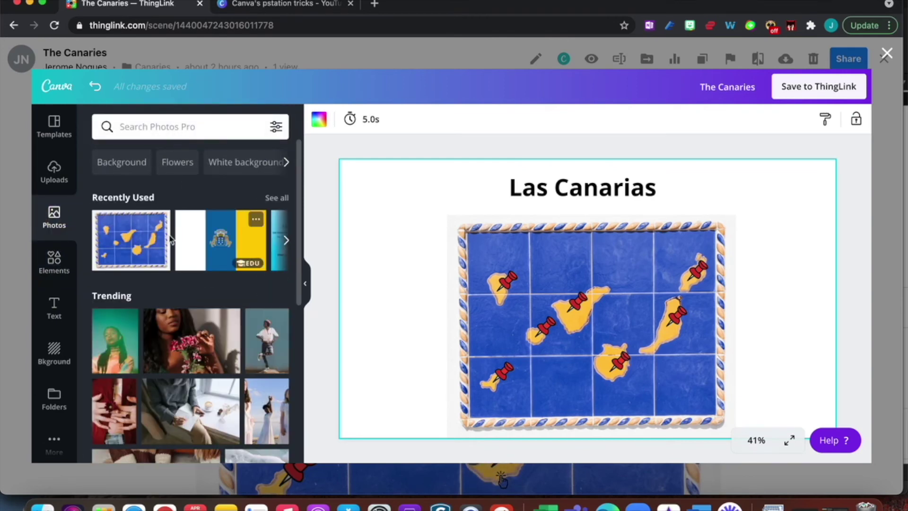
{"action": "left_click", "coordinate": [216, 242]}
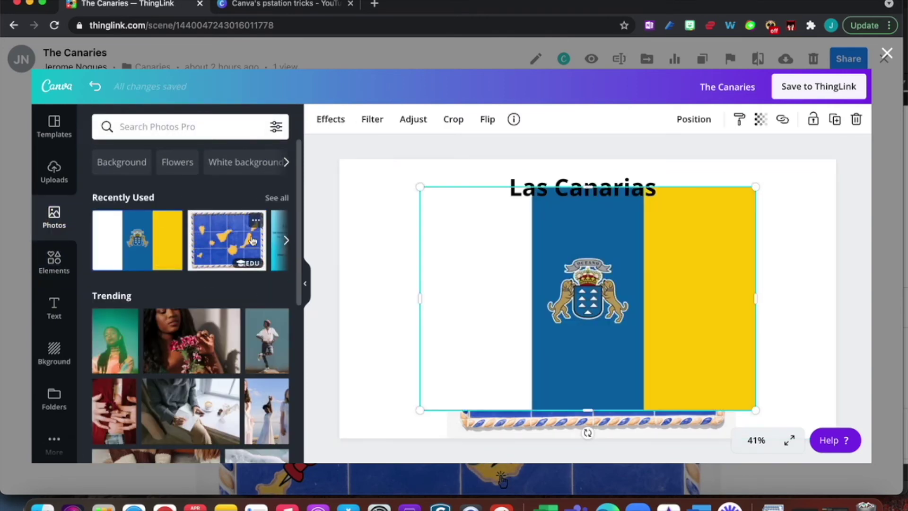
- Shrink the flag and position it in the map's bottom-right corner
{"action": "left_click_drag", "start_coordinate": [419, 188], "coordinate": [668, 354]}
{"action": "left_click_drag", "start_coordinate": [710, 376], "coordinate": [783, 311]}
{"action": "left_click_drag", "start_coordinate": [783, 317], "coordinate": [782, 322]}
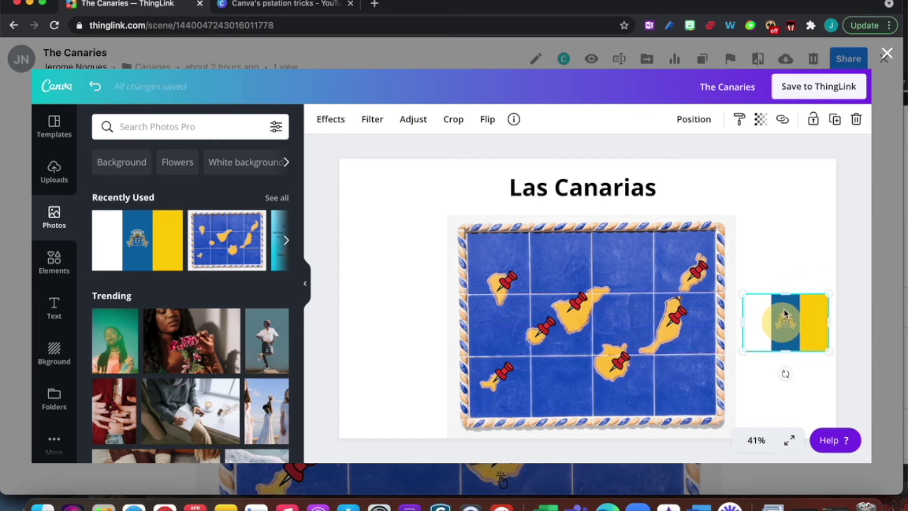
{"action": "left_click", "coordinate": [788, 244]}
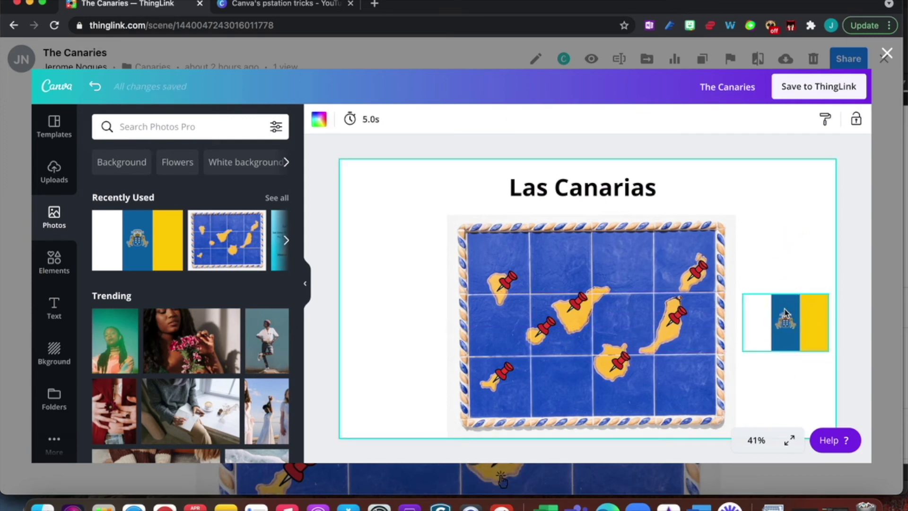
{"action": "left_click_drag", "start_coordinate": [784, 315], "coordinate": [671, 378]}
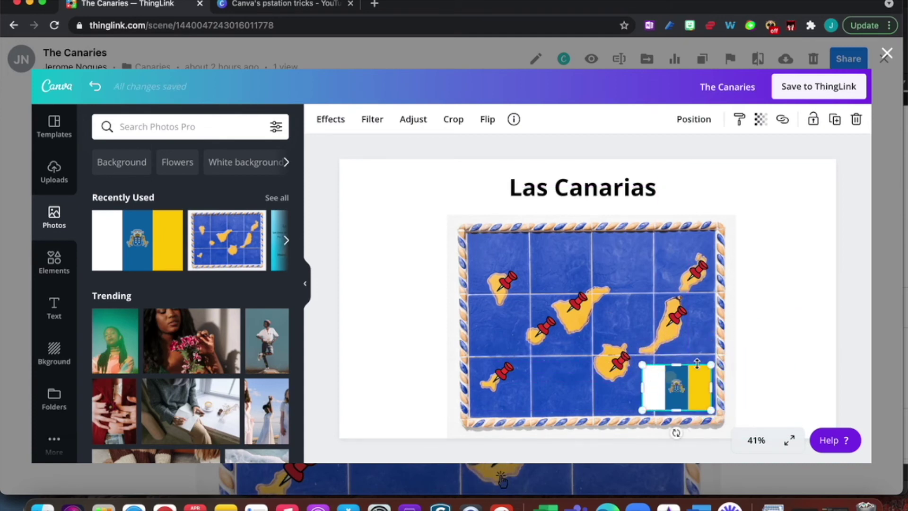
{"action": "left_click", "coordinate": [761, 368]}
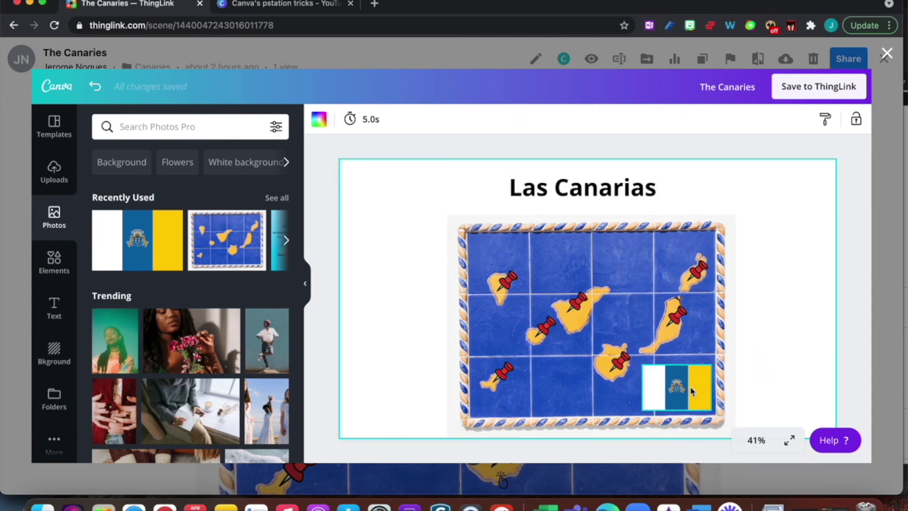
- Save the Canva edits to ThingLink and review the reloaded Las Canarias scene with its tags
{"action": "left_click", "coordinate": [826, 88]}
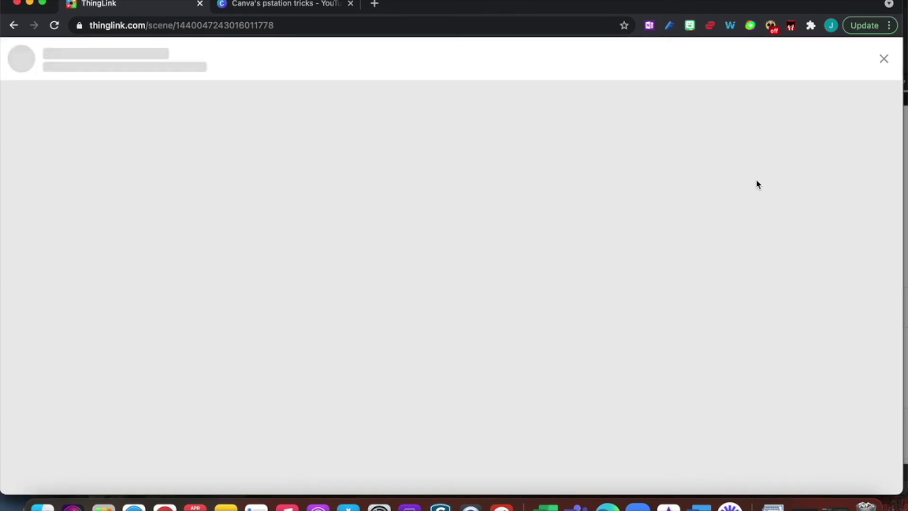
{"action": "scroll", "coordinate": [620, 313], "scroll_direction": "down", "scroll_amount": 2}
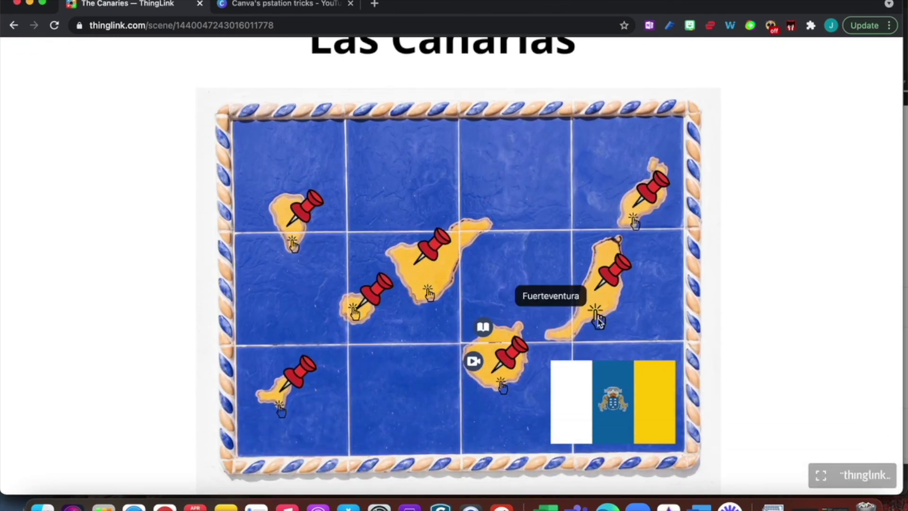
{"action": "scroll", "coordinate": [617, 413], "scroll_direction": "up", "scroll_amount": 2}
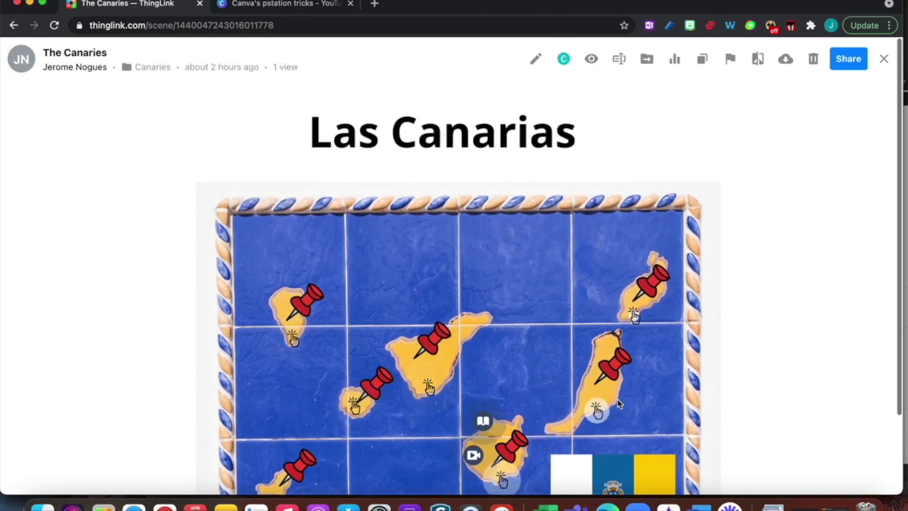
{"action": "scroll", "coordinate": [429, 204], "scroll_direction": "down", "scroll_amount": 1}
{"action": "scroll", "coordinate": [430, 204], "scroll_direction": "up", "scroll_amount": 1}
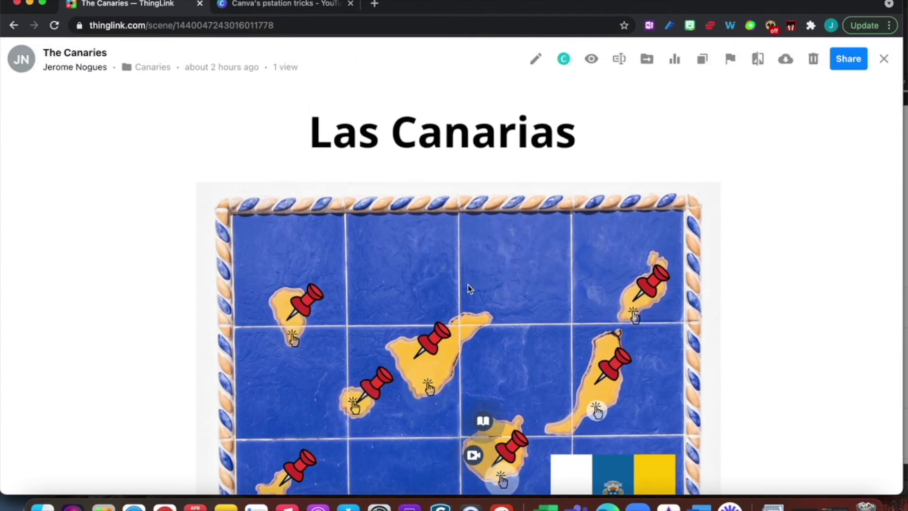